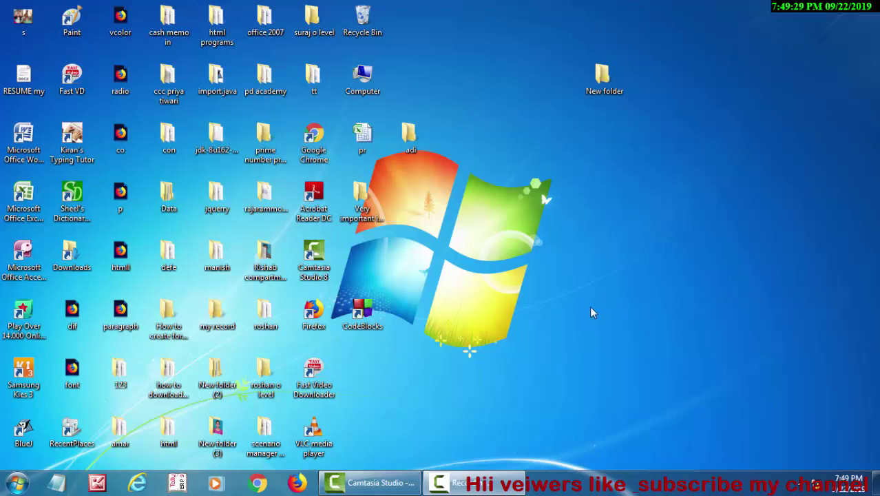
- Refresh the desktop three times from its right-click menu
right_click(465, 148)
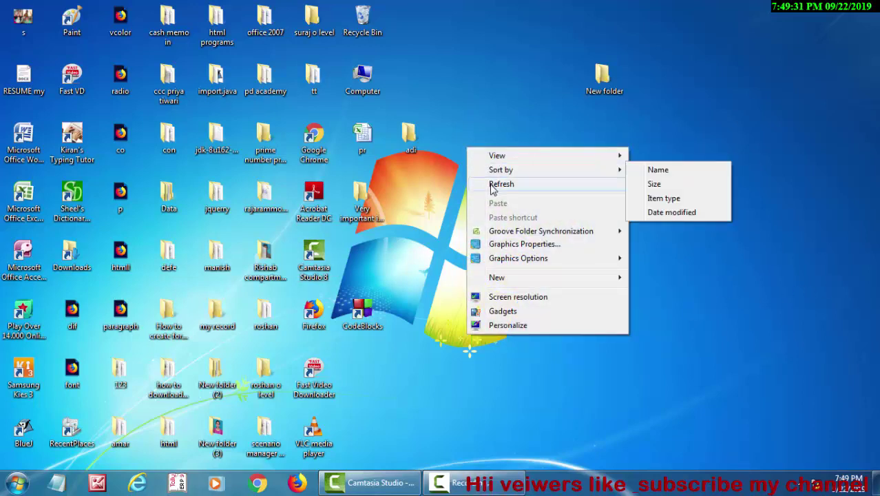
click(493, 182)
right_click(490, 184)
click(517, 221)
right_click(510, 219)
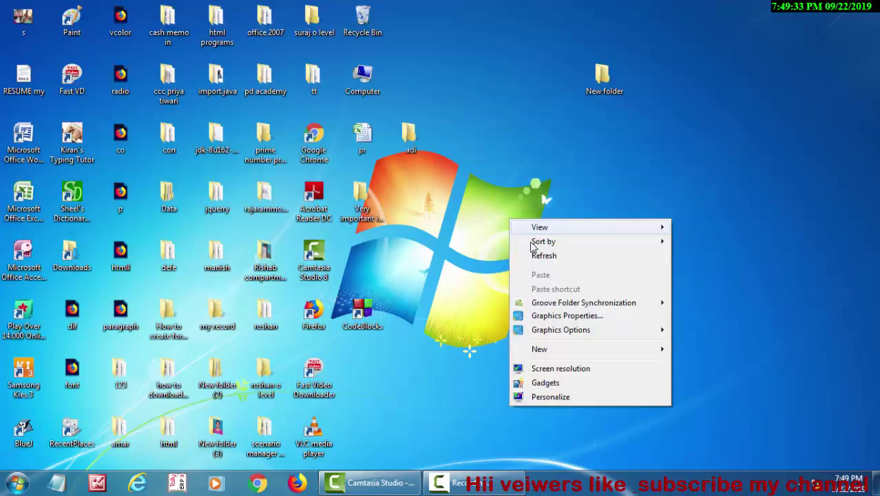
click(544, 258)
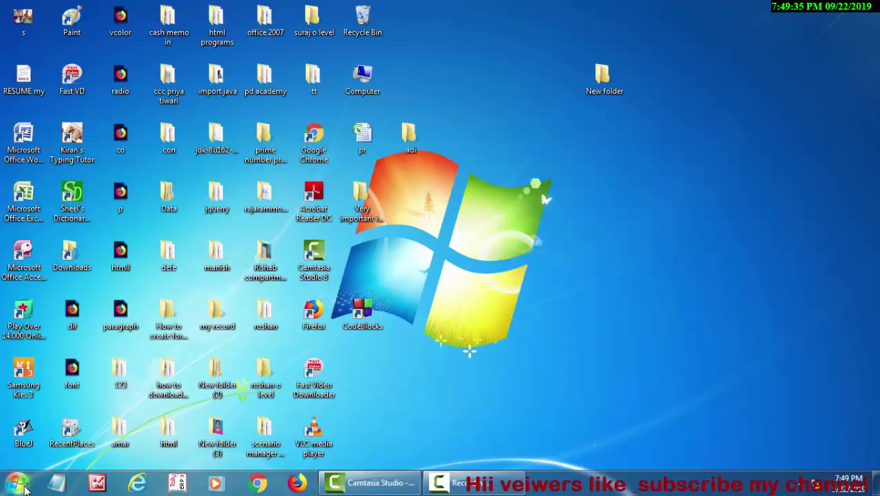
- Launch Microsoft Access and create the blank database Database70
double_click(22, 274)
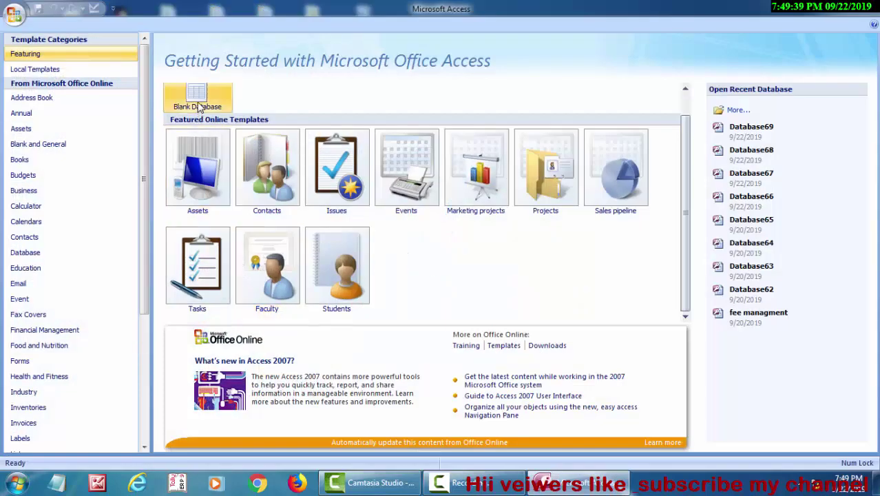
click(197, 100)
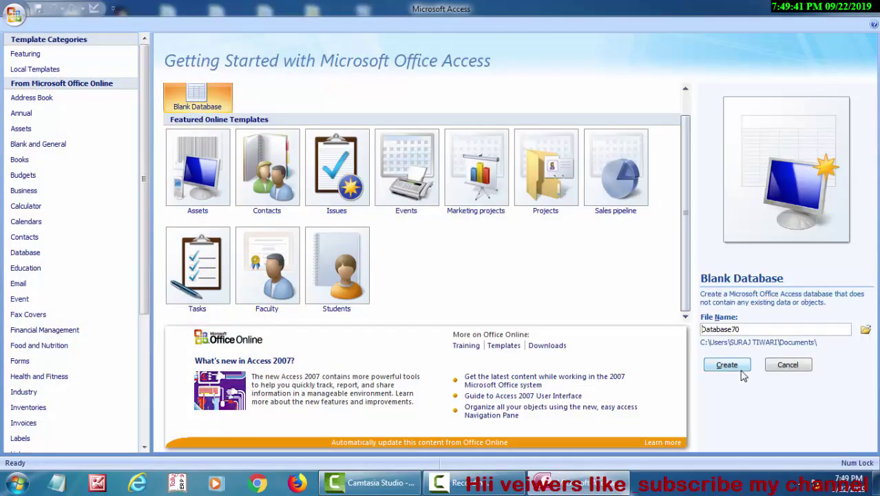
click(740, 368)
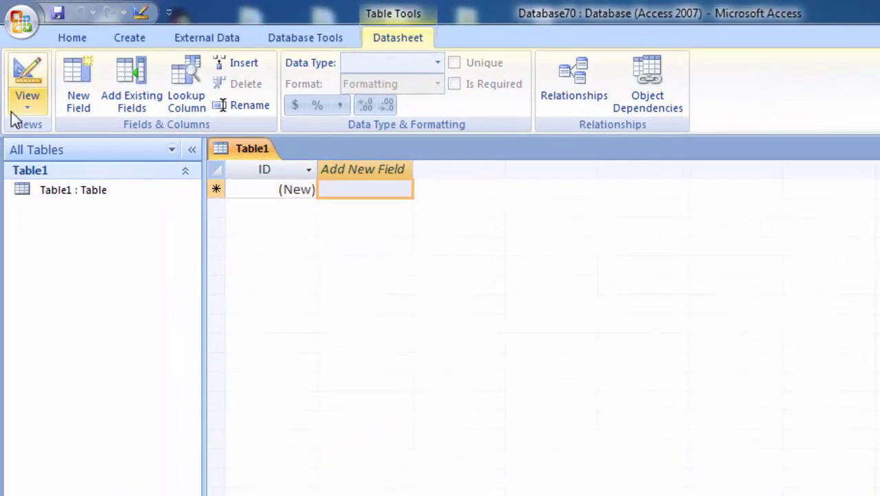
- Switch the new table to Design view and save it as 'concatenate'
click(23, 90)
click(55, 162)
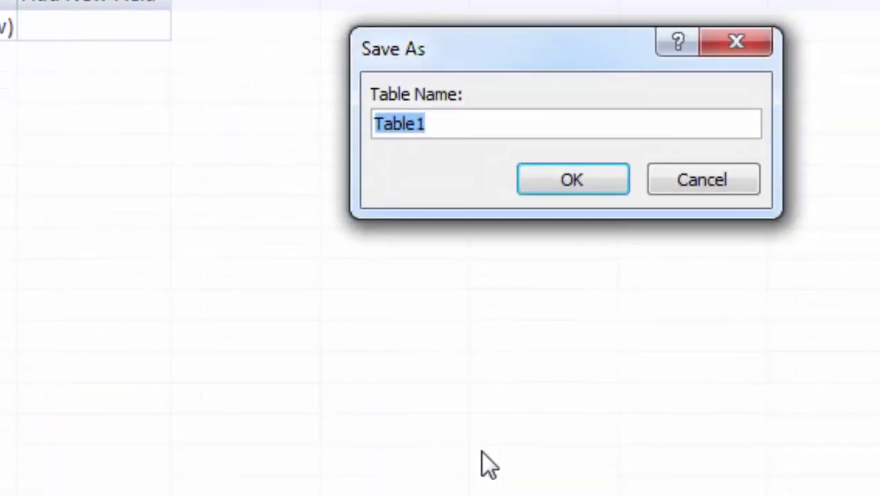
key(BackSpace)
text(con)
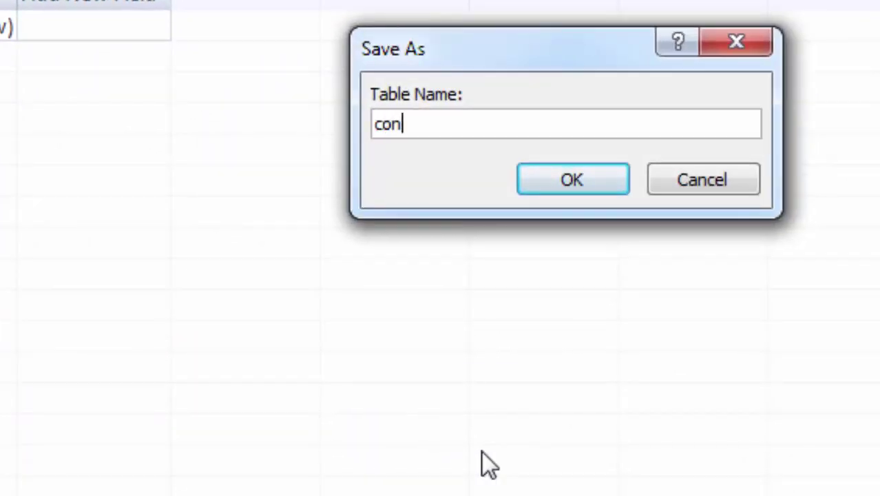
text(caten)
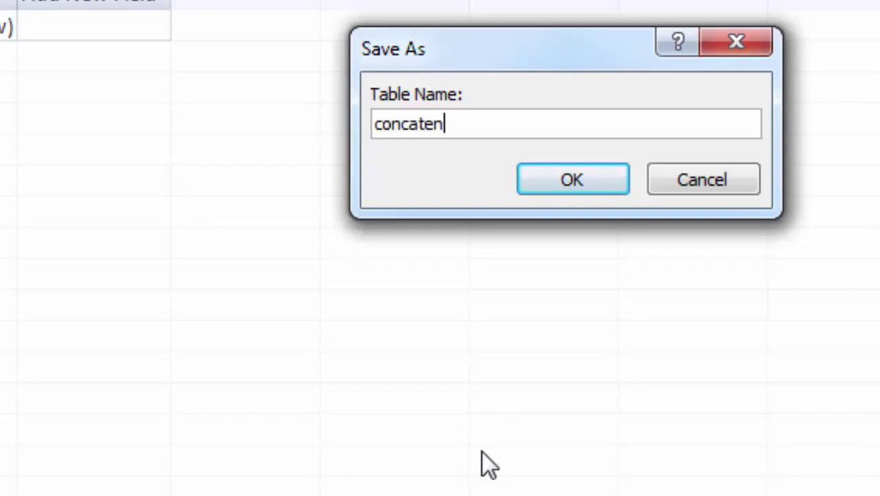
text(ate)
key(Return)
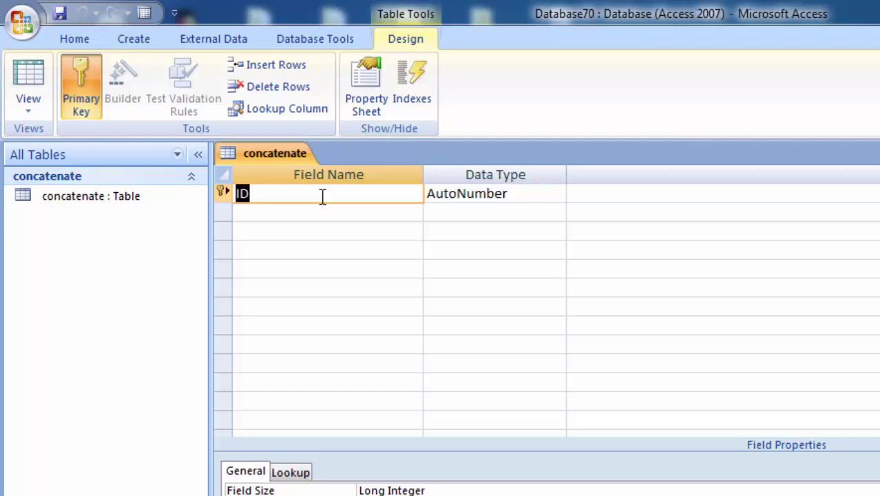
- Enter First Name, Middle Name and Last Name below ID, giving Last Name the Text type
click(307, 197)
click(304, 213)
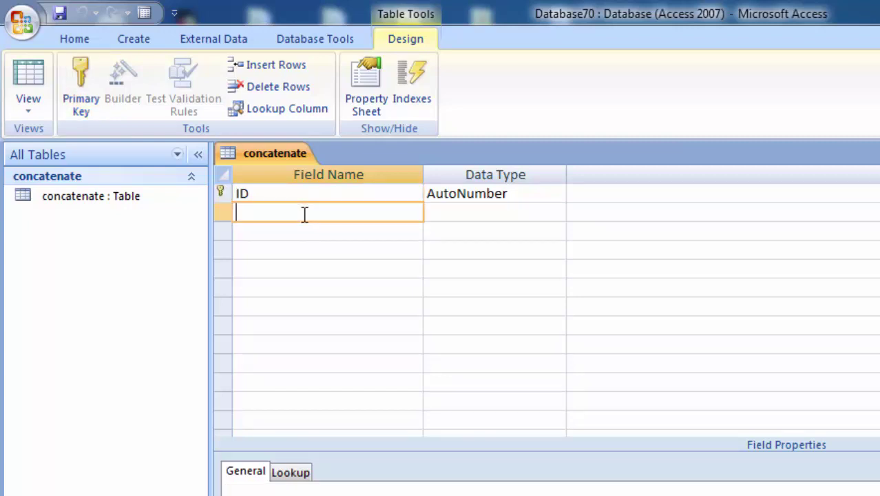
text(Fi)
text(rst )
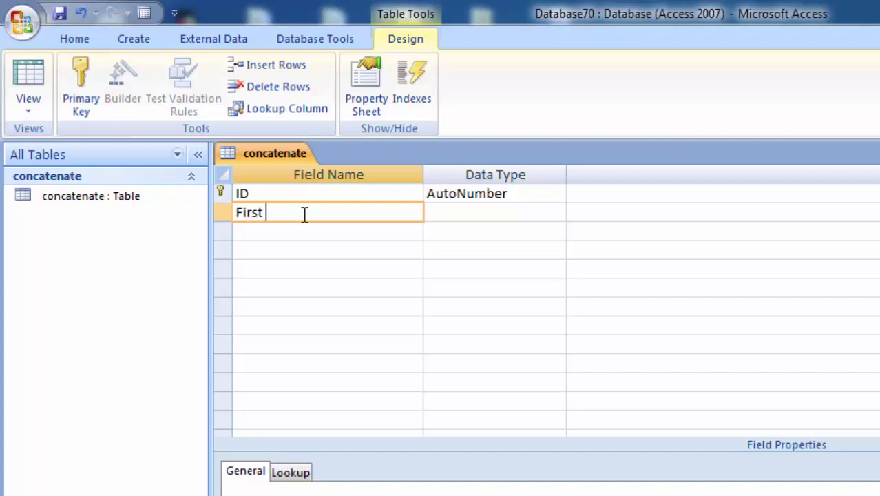
text(Name)
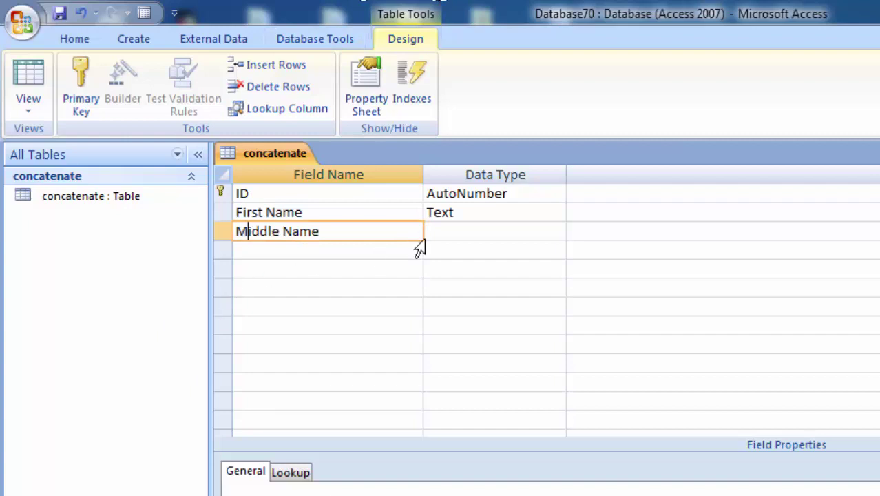
click(365, 253)
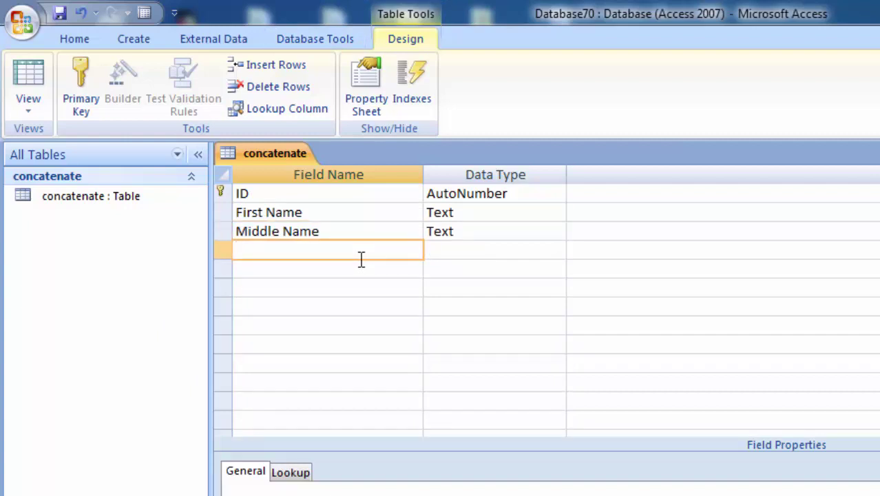
text(Last )
text(Name)
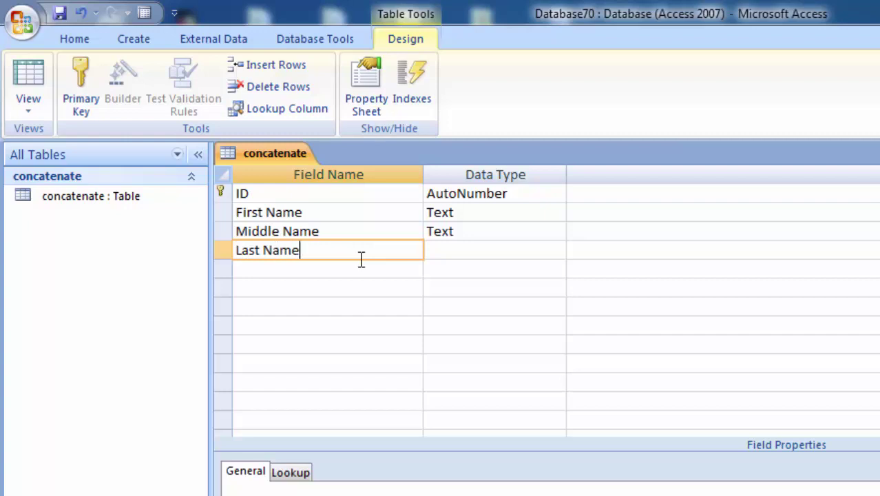
click(480, 253)
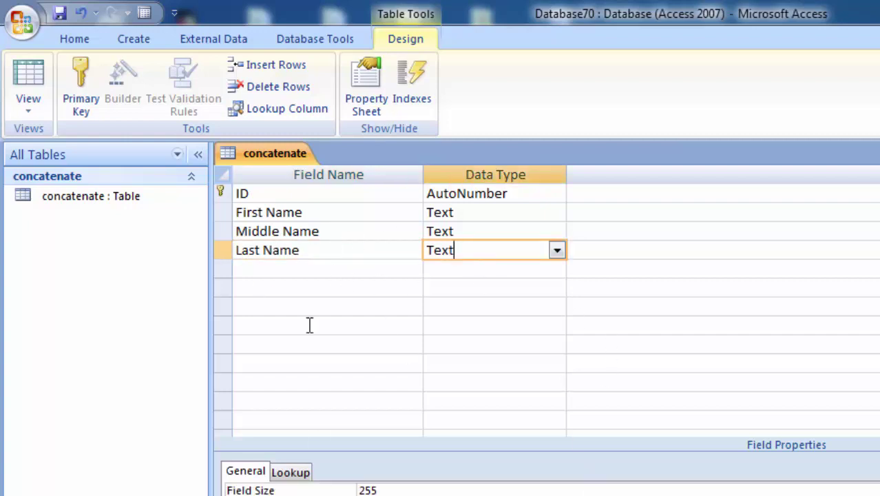
click(24, 96)
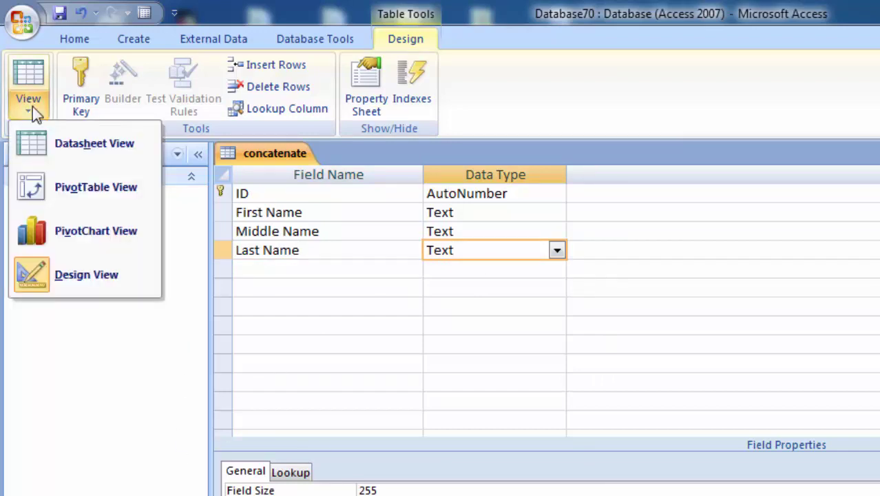
- Switch the concatenate table to Datasheet view, saving it when prompted
click(55, 145)
click(634, 423)
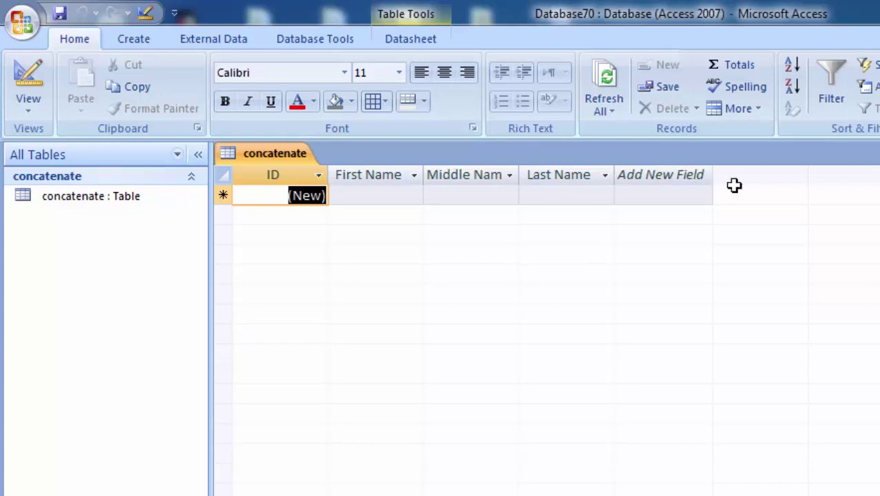
click(128, 41)
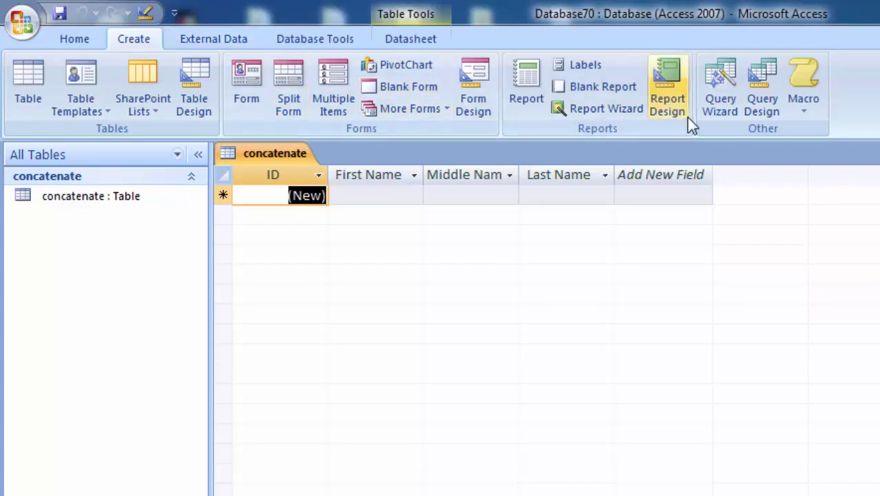
- Start a new query in Design view using the concatenate table
click(749, 105)
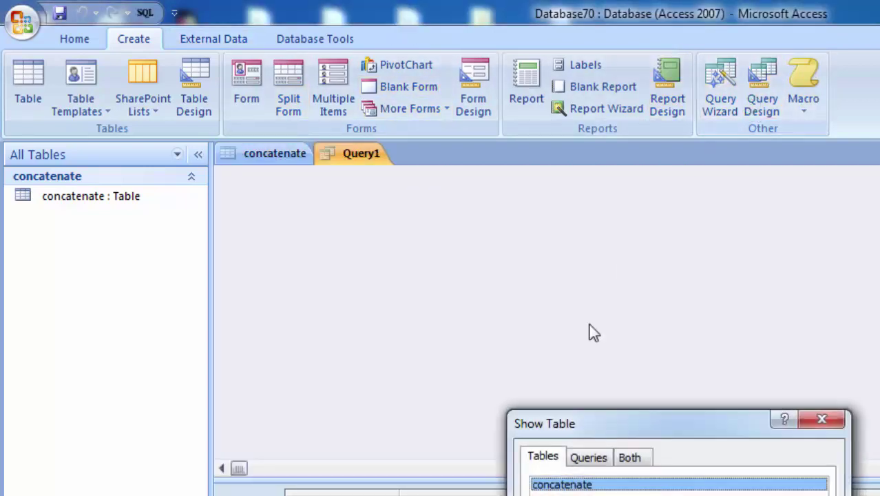
drag(661, 411, 641, 188)
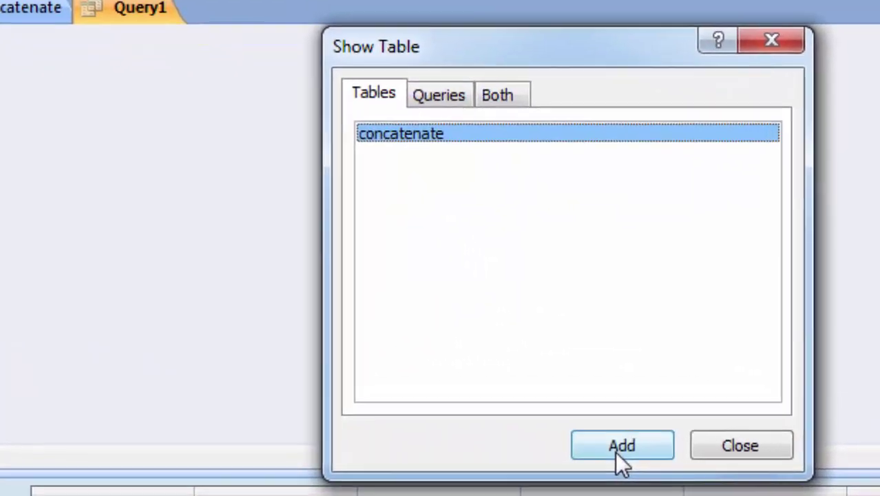
click(617, 454)
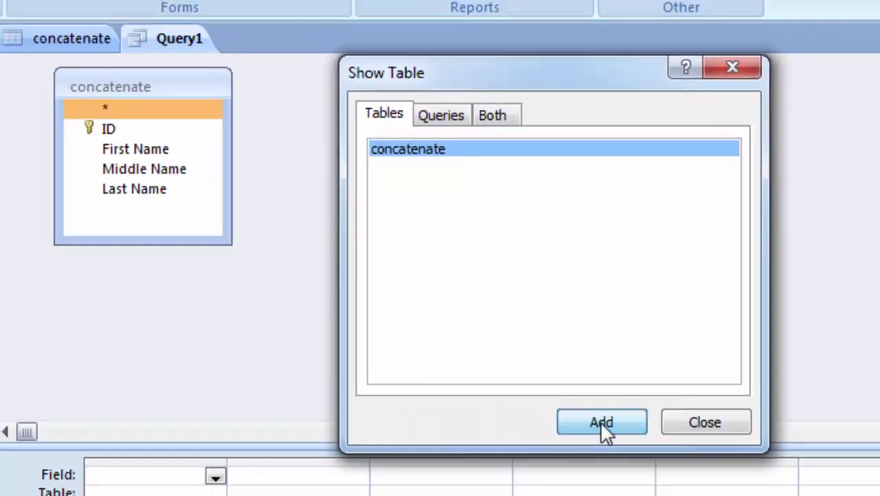
click(637, 387)
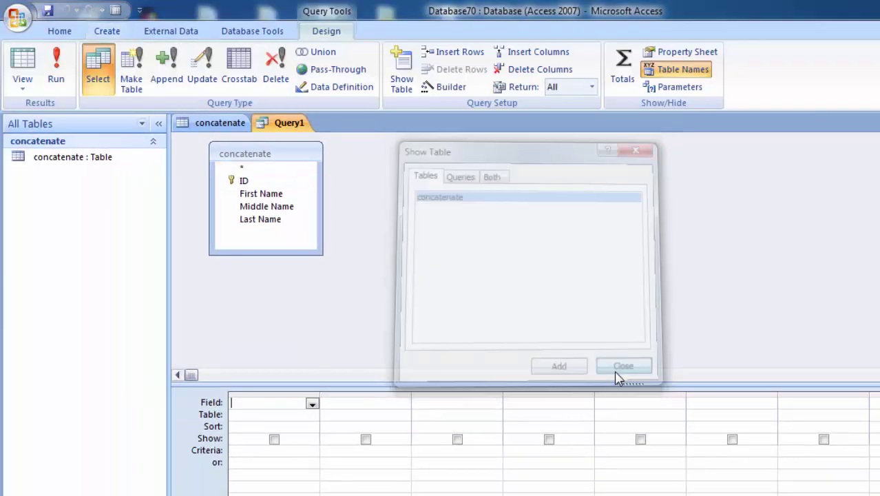
- Add ID, First Name, Middle Name and Last Name to the query grid
double_click(244, 180)
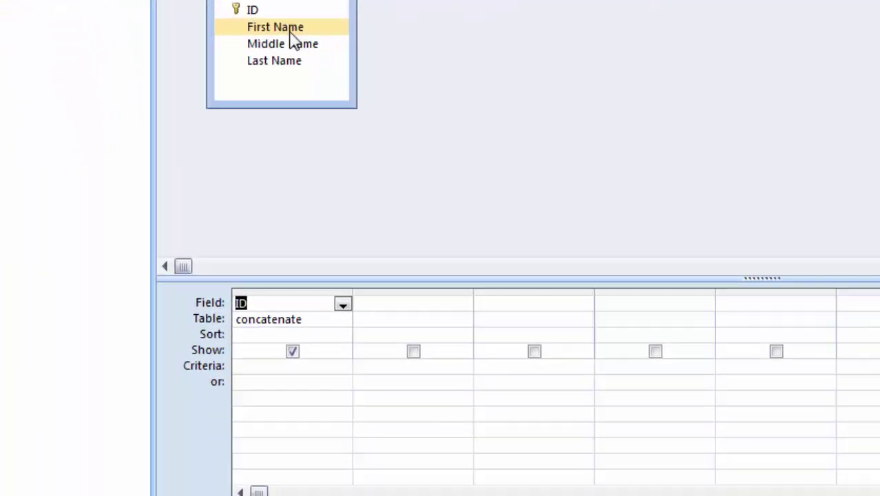
double_click(283, 27)
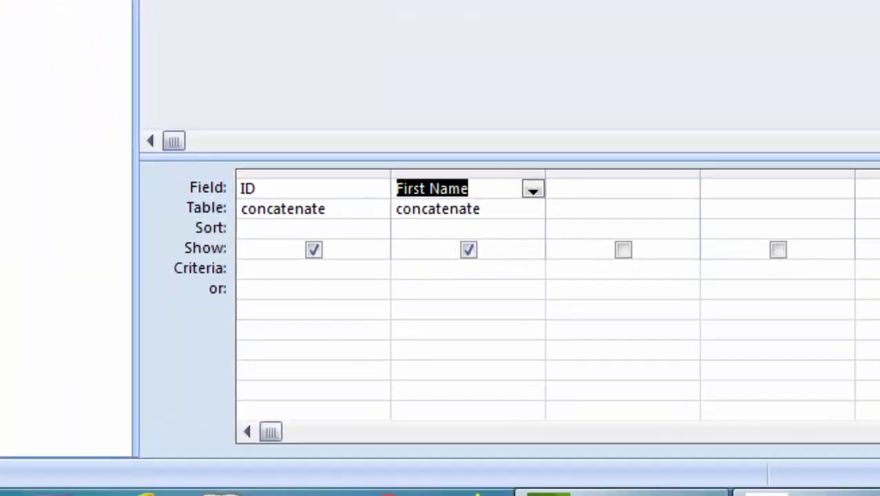
double_click(283, 43)
double_click(282, 60)
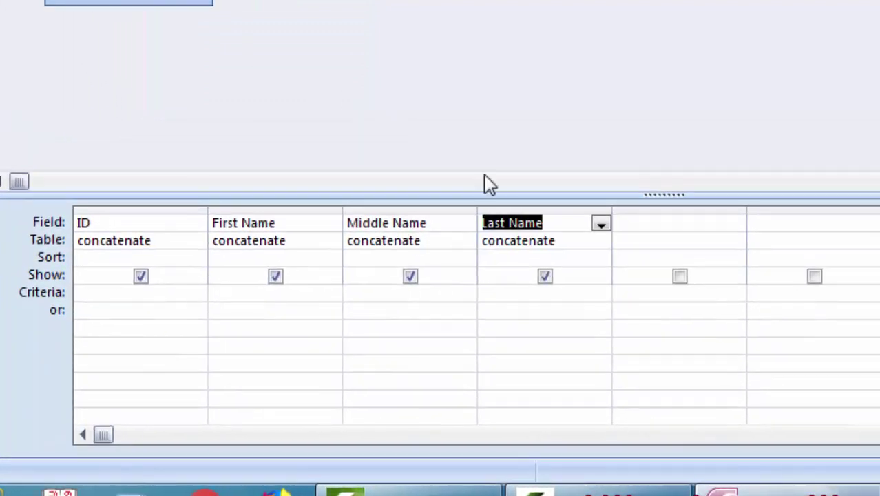
click(658, 221)
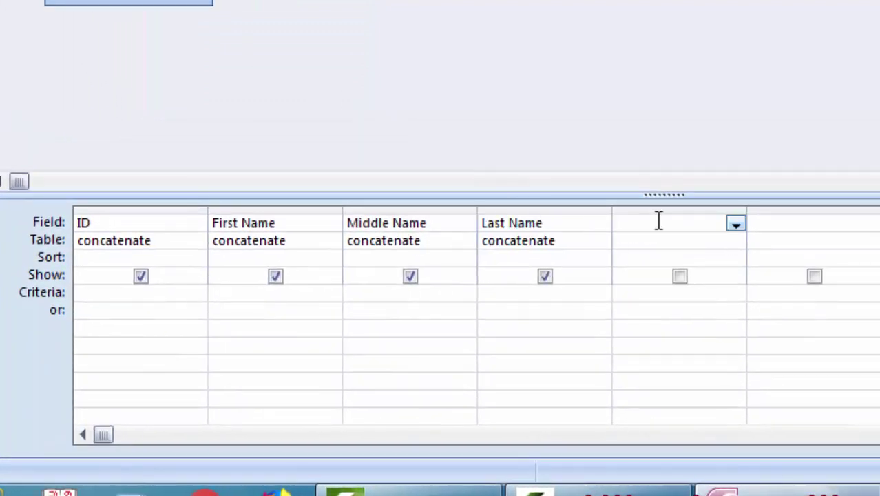
- Enter the field expression Full Name:[First Name] & [Middle Name] & [Last Name] in column five
text(Ful)
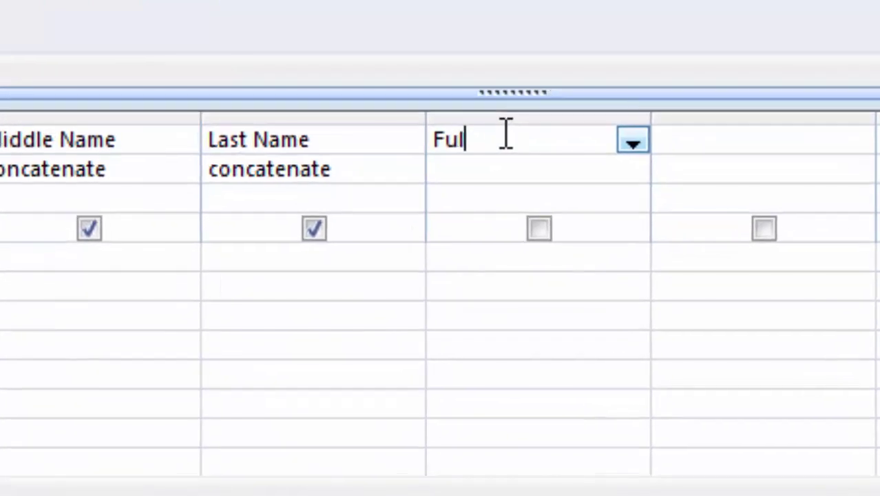
text(l Na)
text(me:)
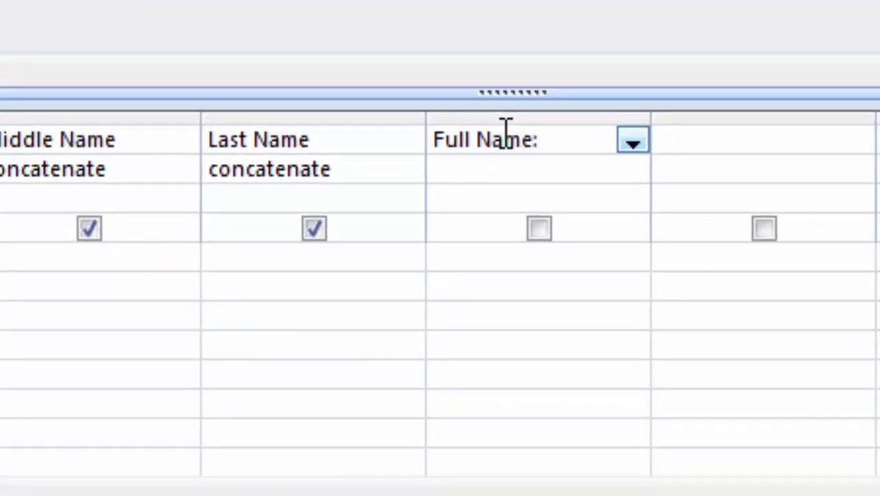
text([)
text(F)
text(irst )
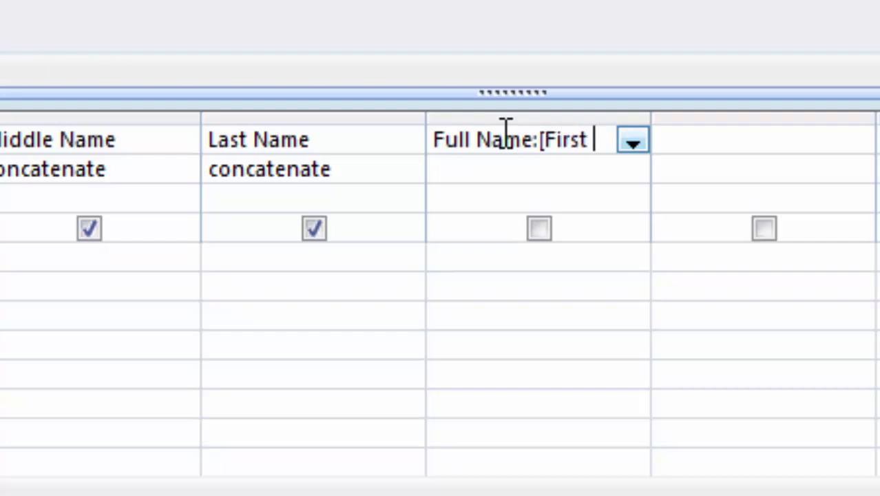
text(Name)
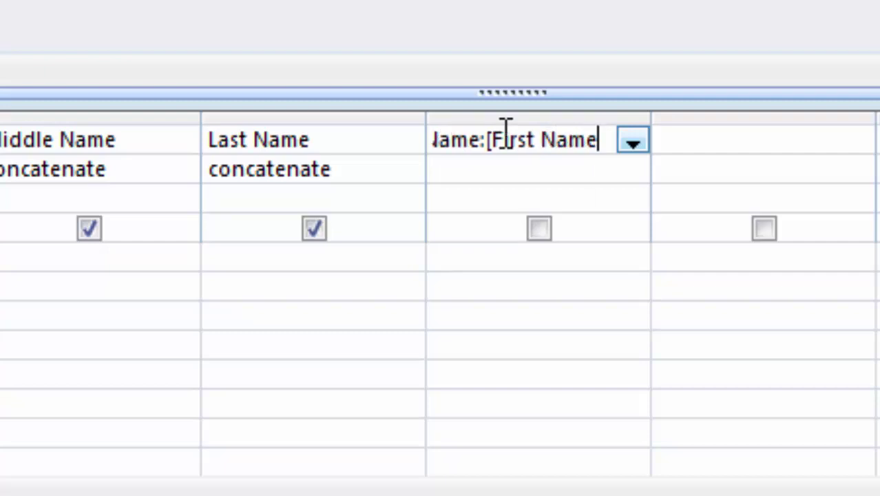
text(])
text( &)
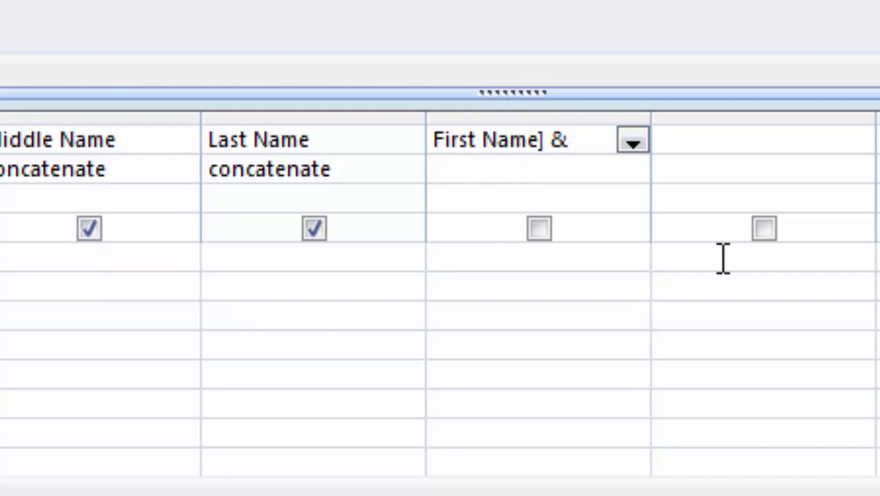
text([M)
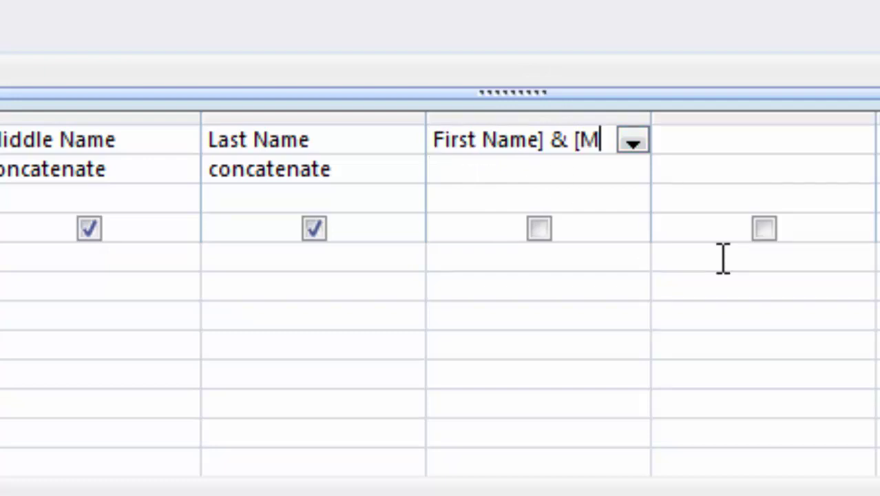
text(iddle )
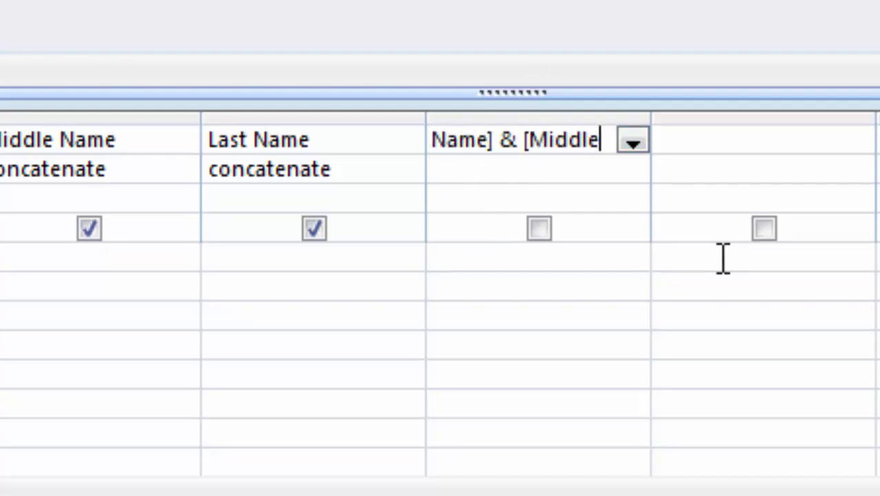
text(Nam)
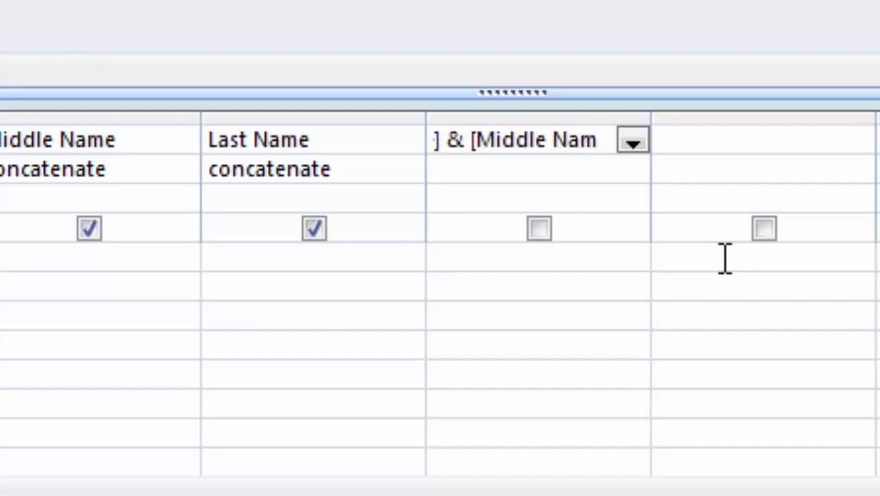
text(e])
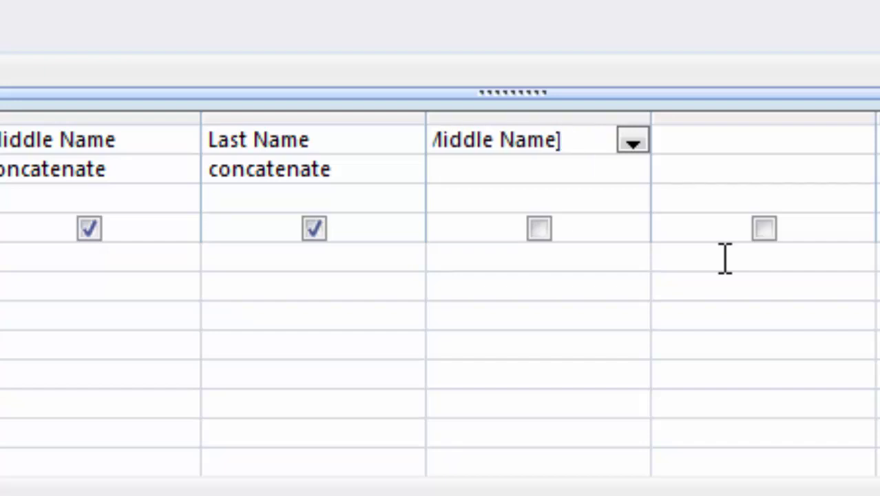
text( &)
text( [La)
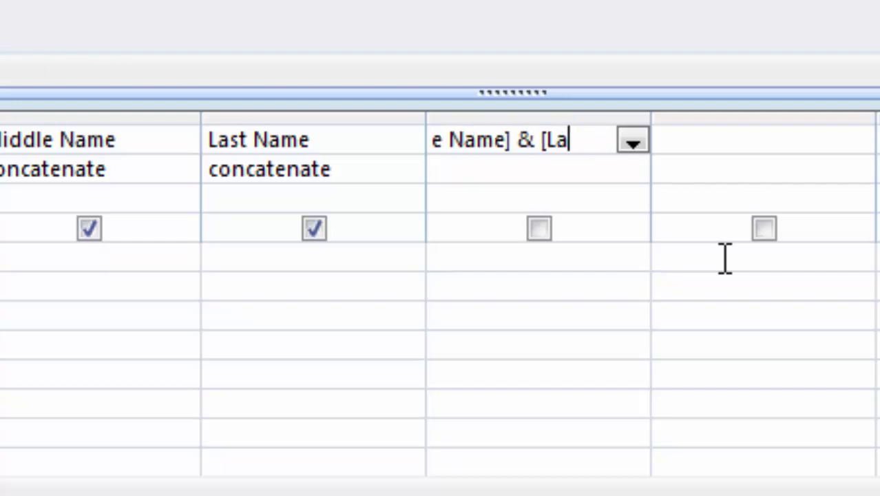
text(st N)
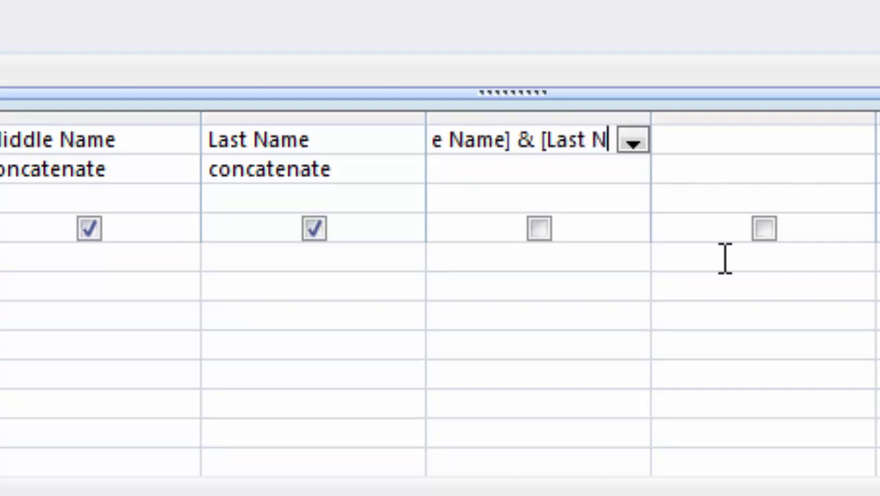
text(ame)
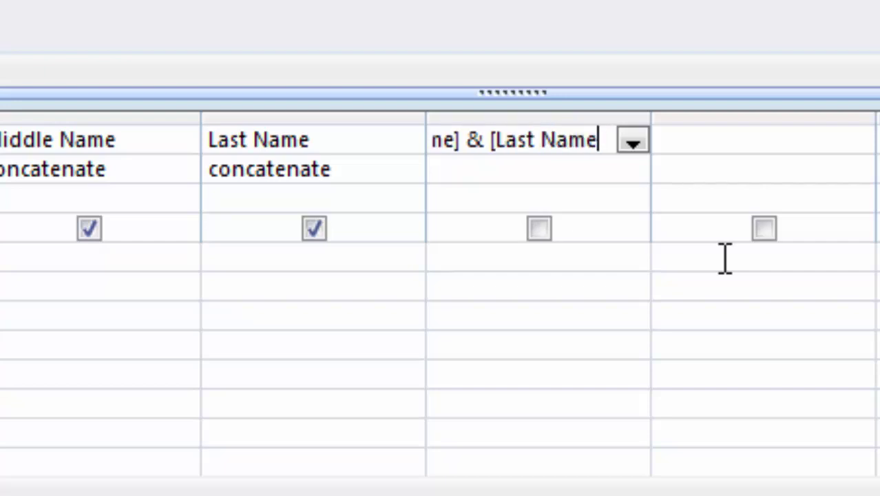
text(])
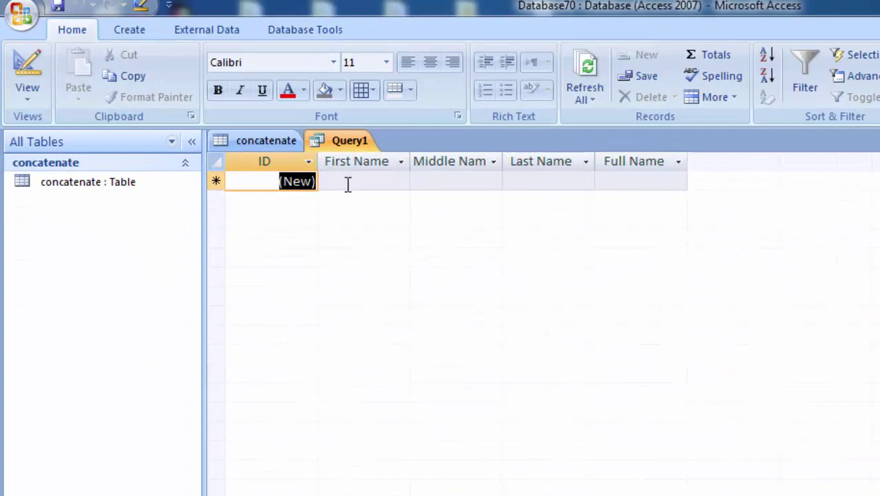
- Enter a sample first, middle and last name as record 1, fixing a stray letter
click(358, 180)
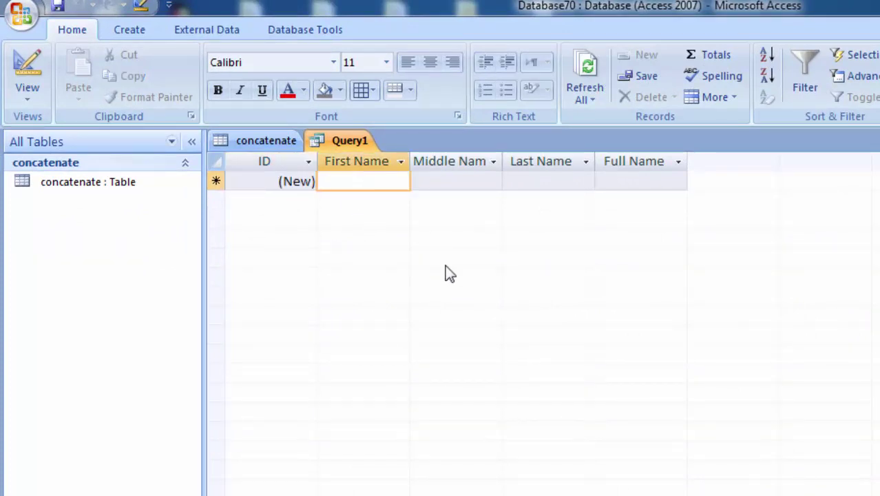
text(S)
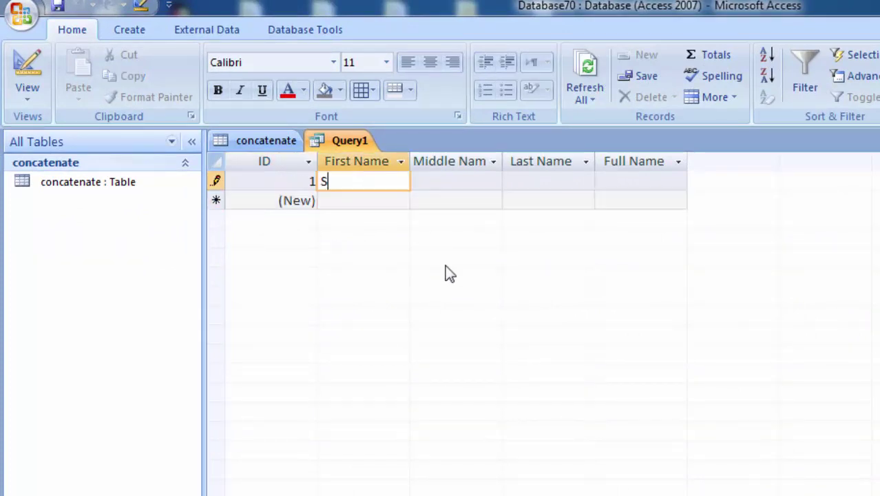
text(uraj)
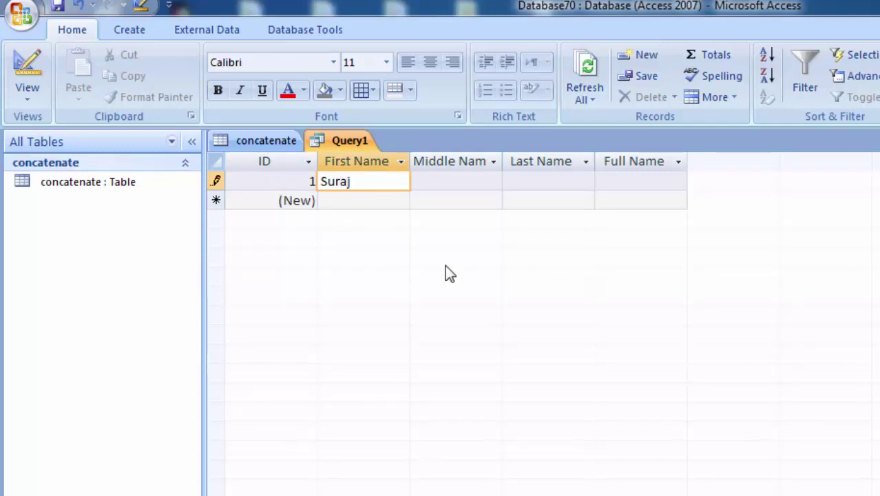
key(Tab)
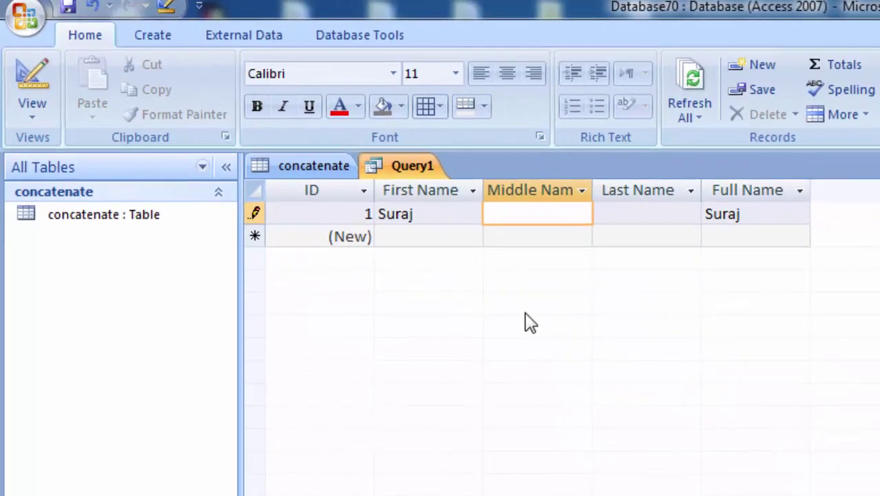
text(Kumar)
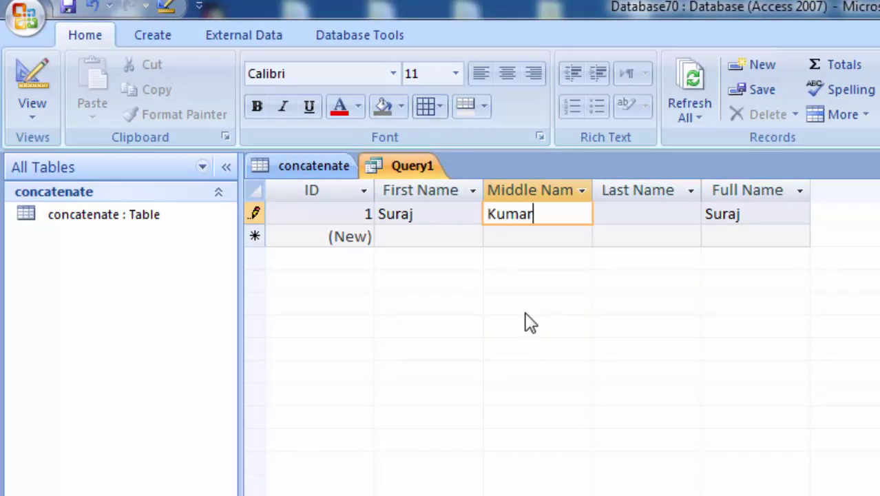
text(v)
key(BackSpace)
key(BackSpace)
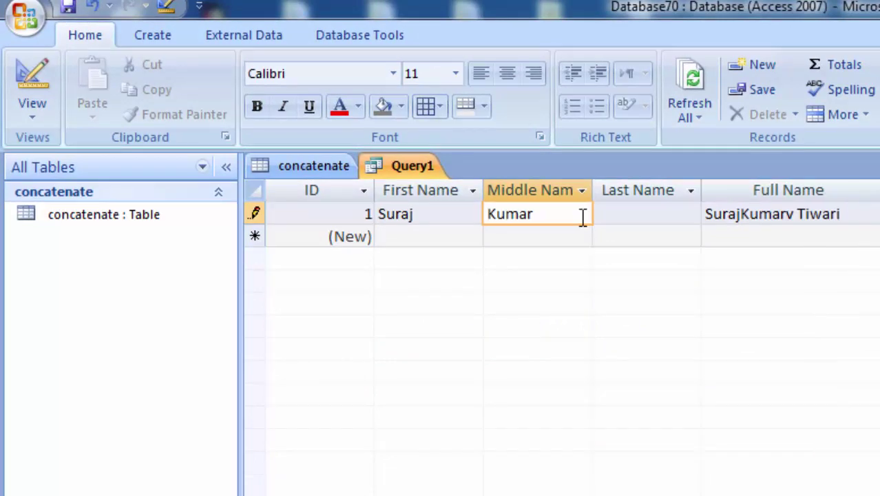
click(628, 208)
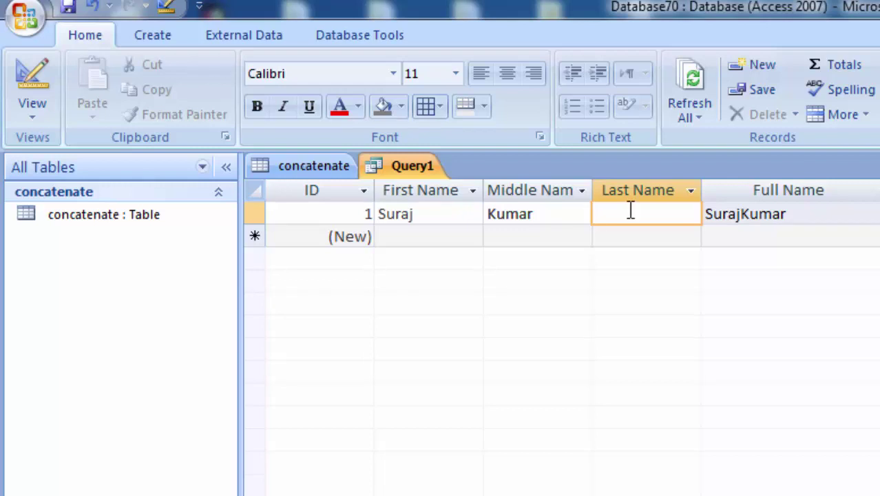
text(tiwa)
text(ri)
key(Tab)
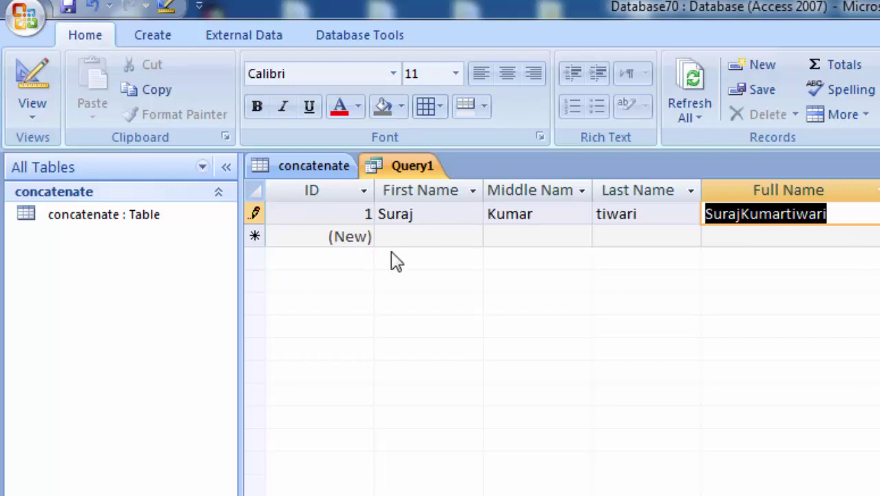
- Enter a second sample person's first, middle and last names, correcting the mistyped first-name entry
click(413, 235)
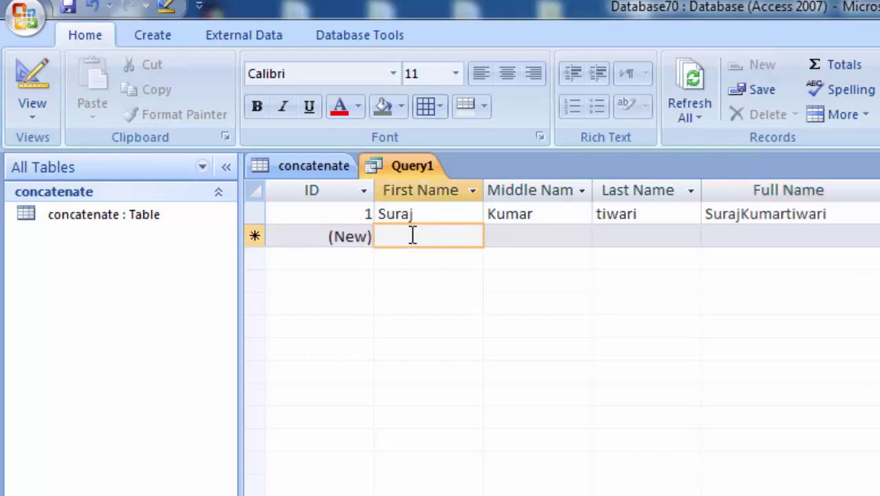
text(Ram)
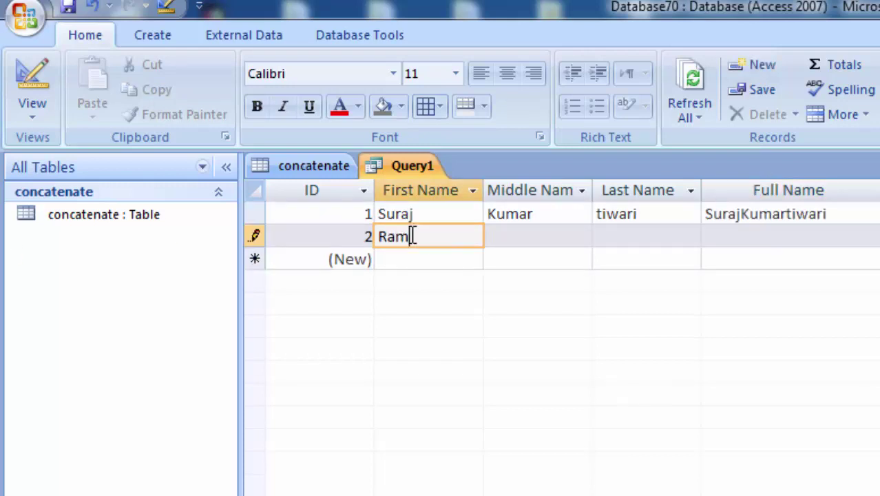
text( Prad)
text(ad S)
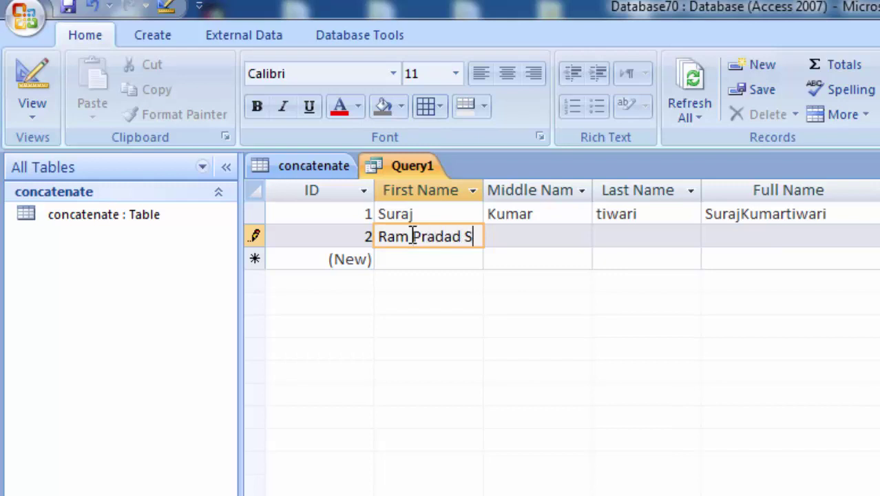
text(ingh)
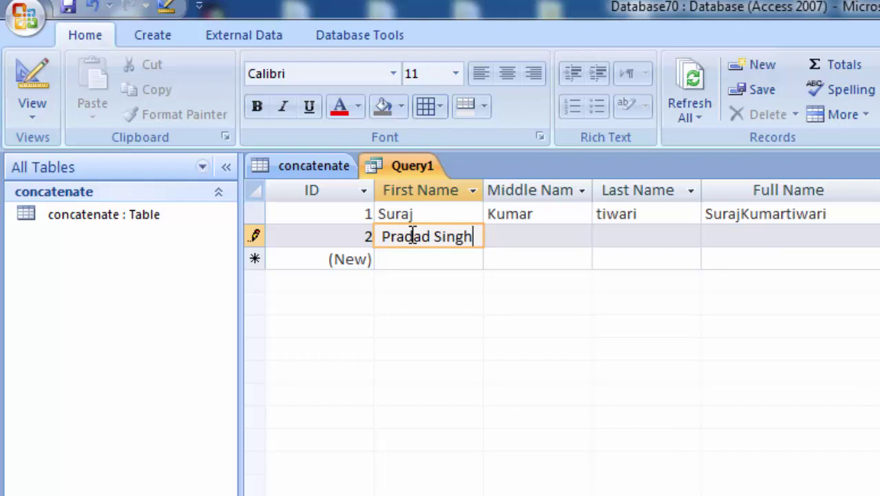
key(BackSpace)
key(BackSpace)
key(BackSpace)
key(BackSpace)
key(BackSpace)
key(BackSpace)
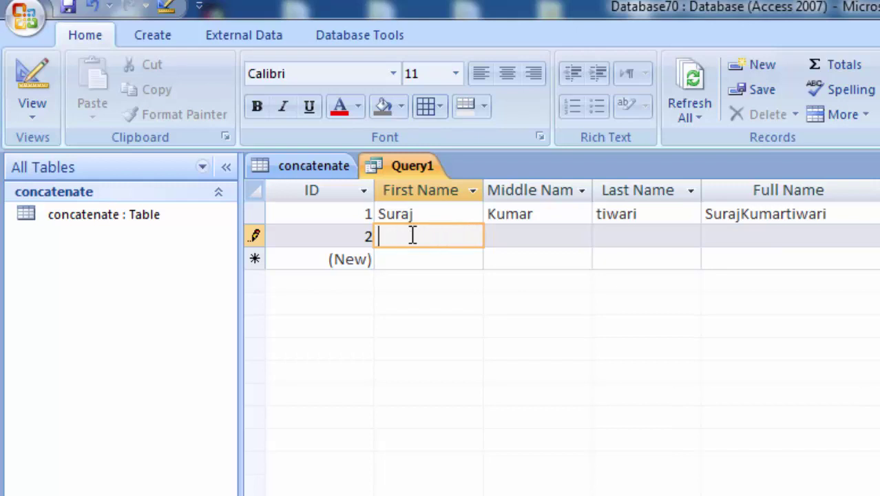
text(Ram)
key(Tab)
text(P)
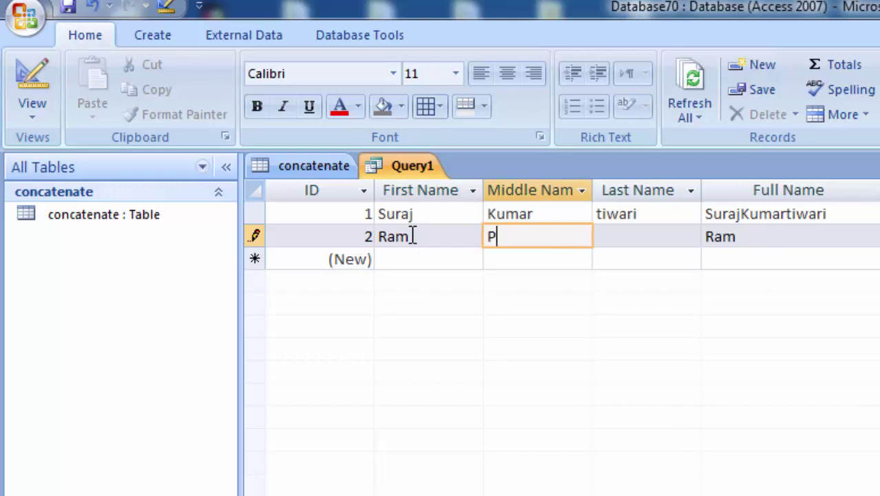
text(rasad)
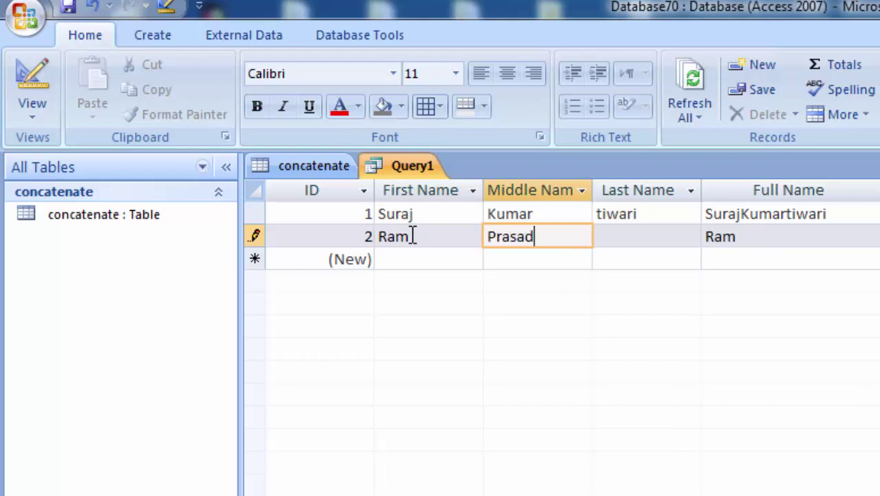
key(Tab)
text(S)
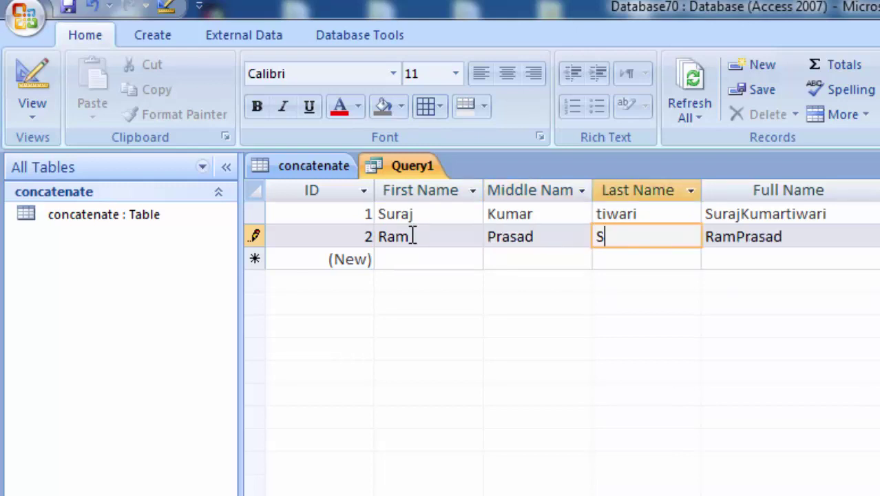
text(ingh)
key(Tab)
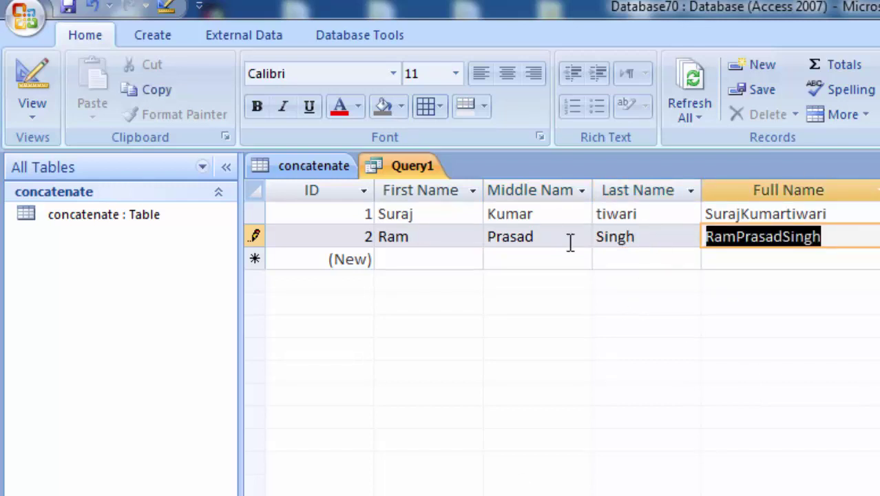
click(401, 257)
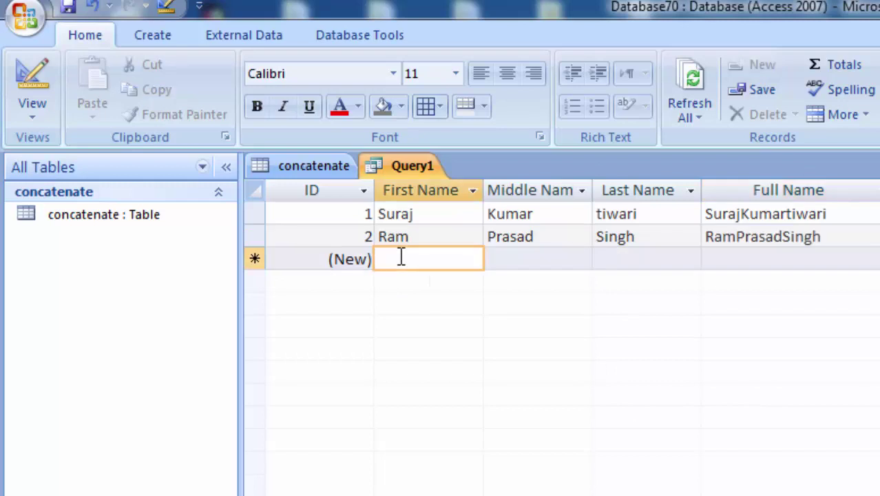
- Fill record 3 with a third sample person's first, middle and last names
text(Am)
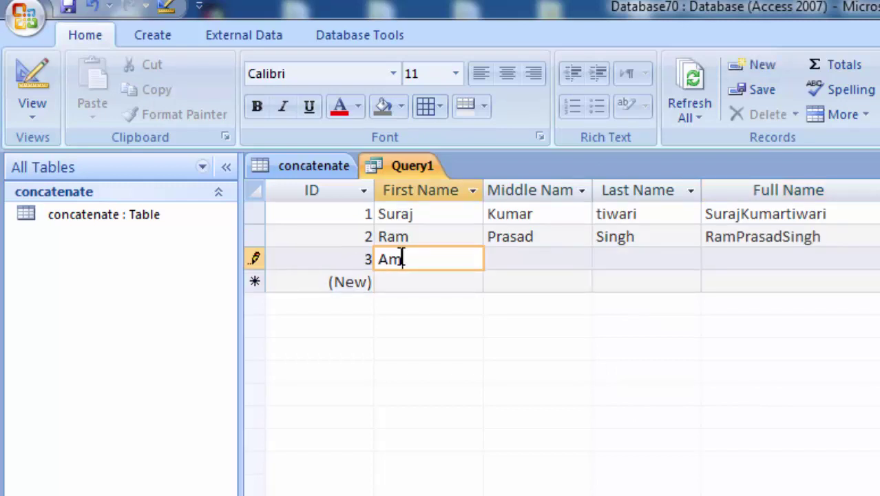
text(bika)
key(Tab)
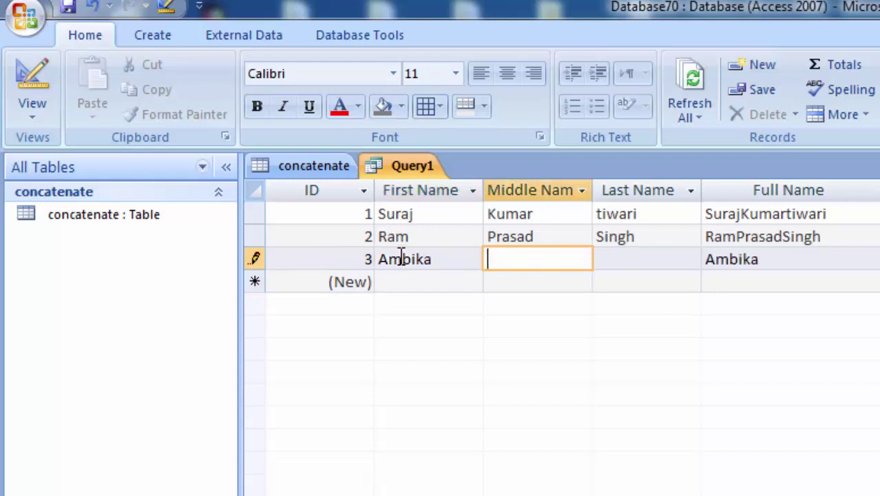
text(Pr)
text(as)
text(ad)
key(Tab)
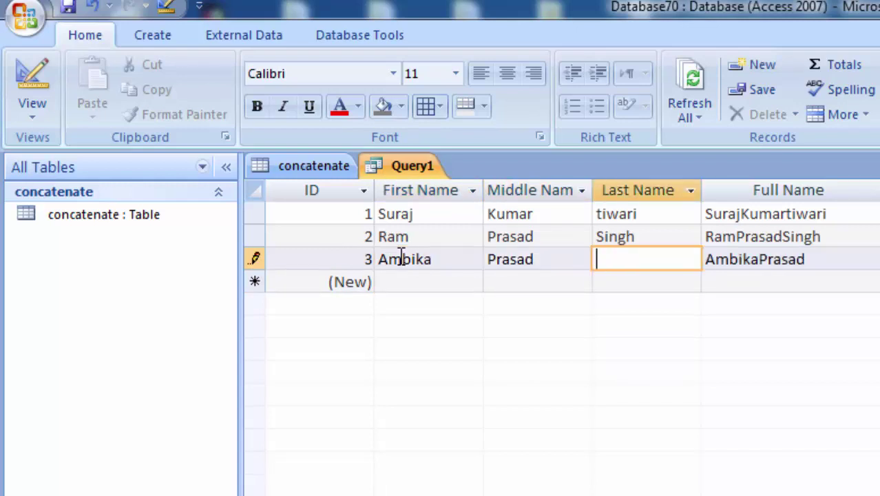
text(Mis)
text(hra)
key(Tab)
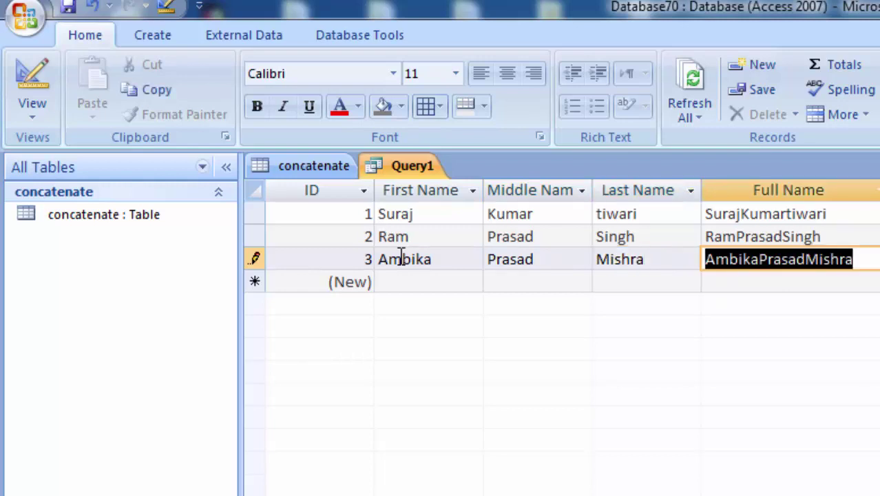